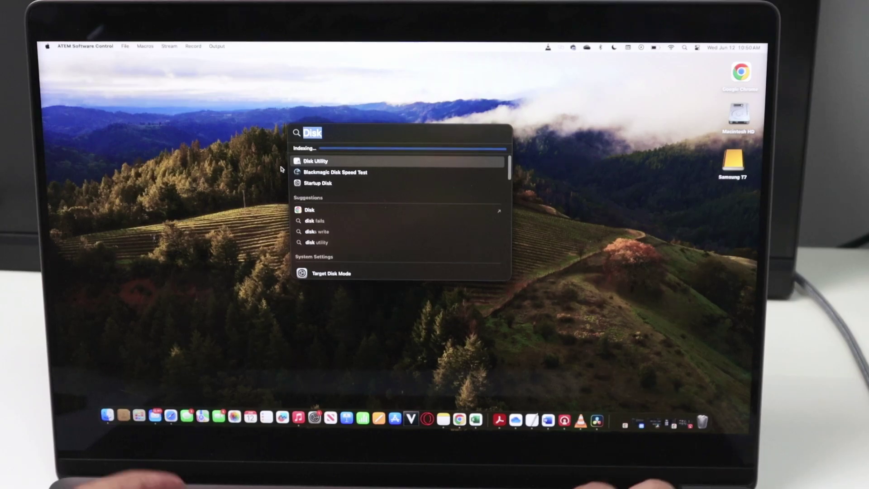
pyautogui.write('Di')
# Launch Disk Utility from the 'Dis' Spotlight search, quit it, and bring Spotlight back up.
pyautogui.press('BackSpace')
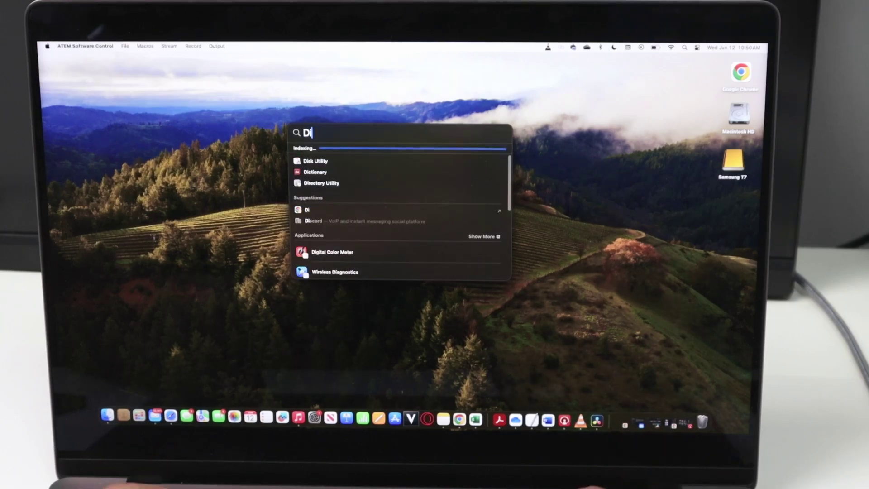
pyautogui.write('s')
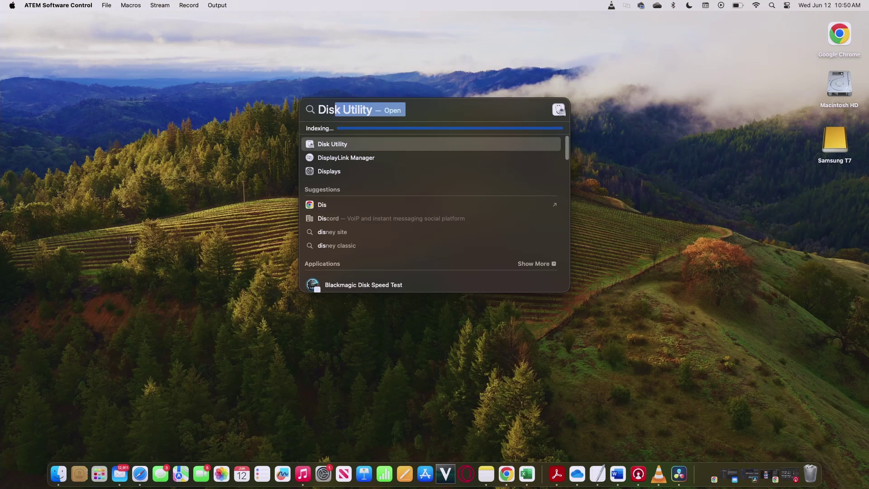
pyautogui.press('Return')
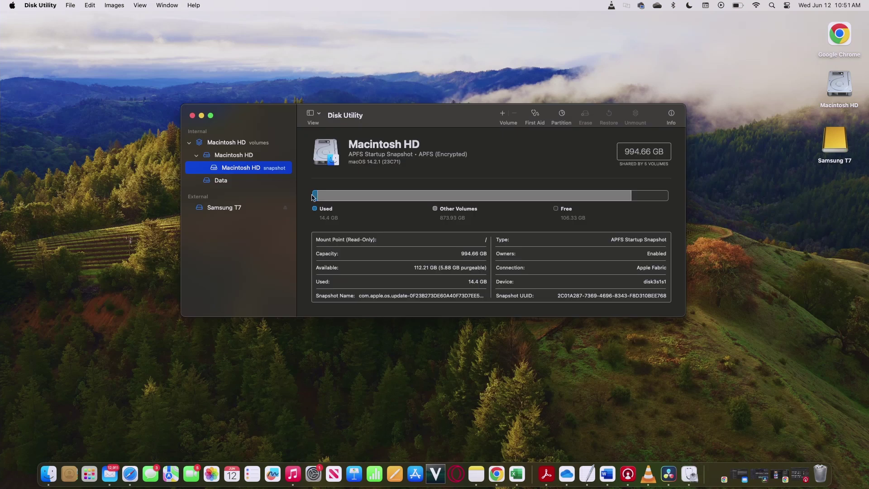
pyautogui.click(192, 116)
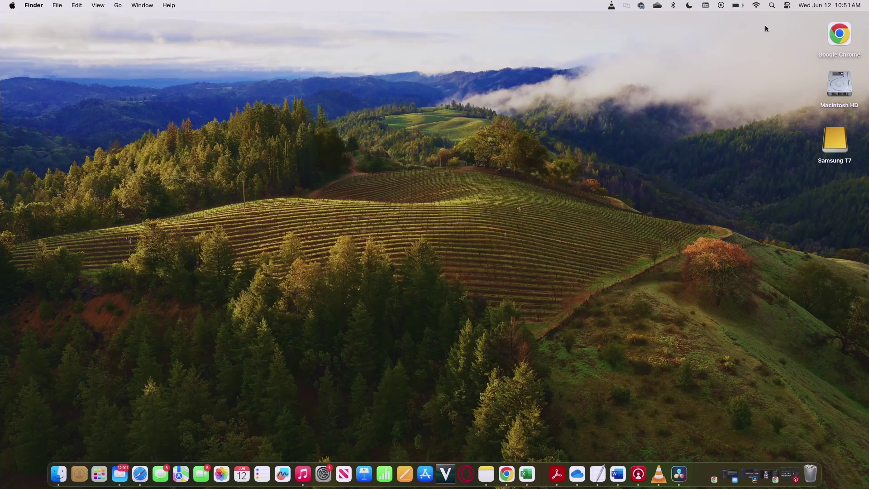
pyautogui.click(772, 7)
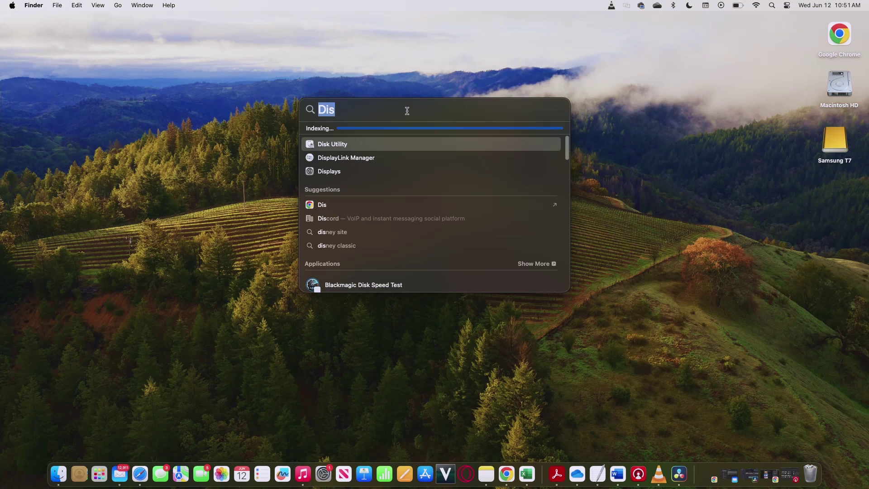
# Open Disk Utility, mount the external Samsung T7, and bring up its Erase sheet.
pyautogui.click(334, 139)
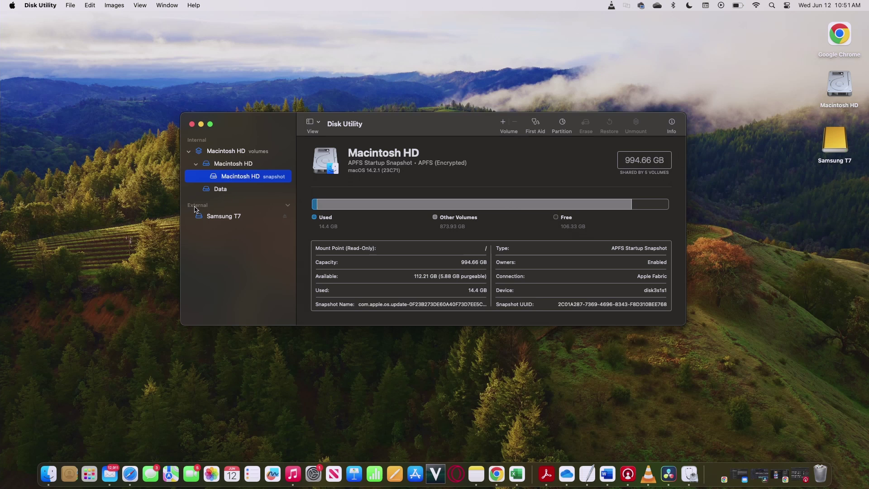
pyautogui.click(219, 218)
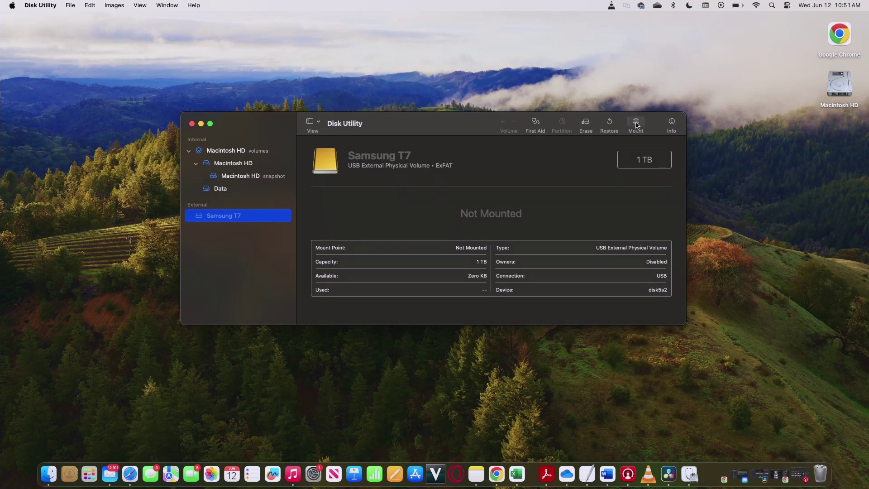
pyautogui.click(637, 124)
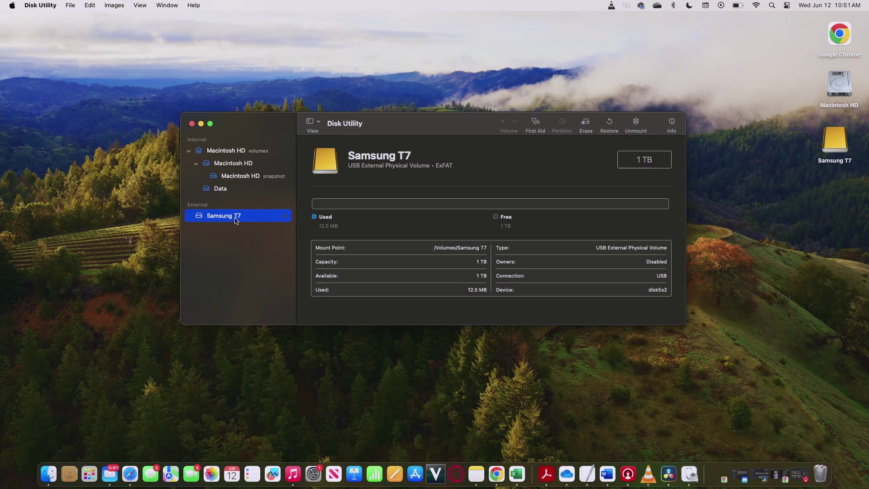
pyautogui.click(585, 124)
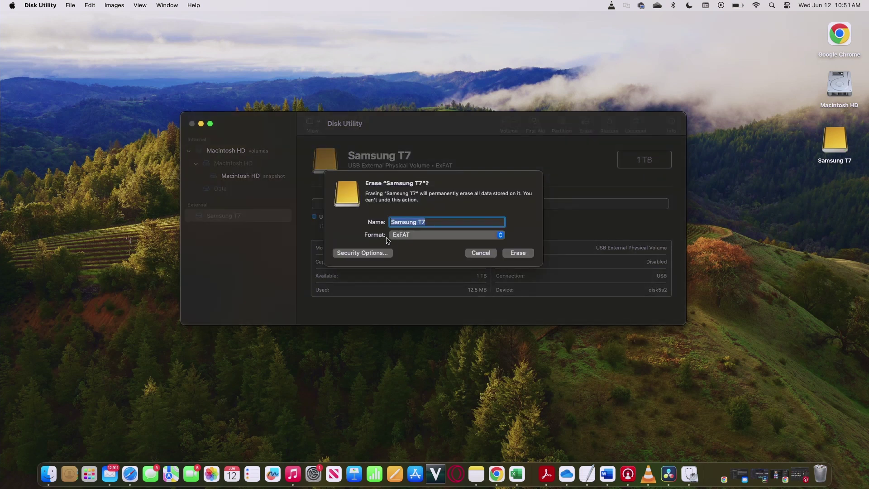
# Keep ExFAT as the format and erase the drive under the name Samsung T7.
pyautogui.click(500, 235)
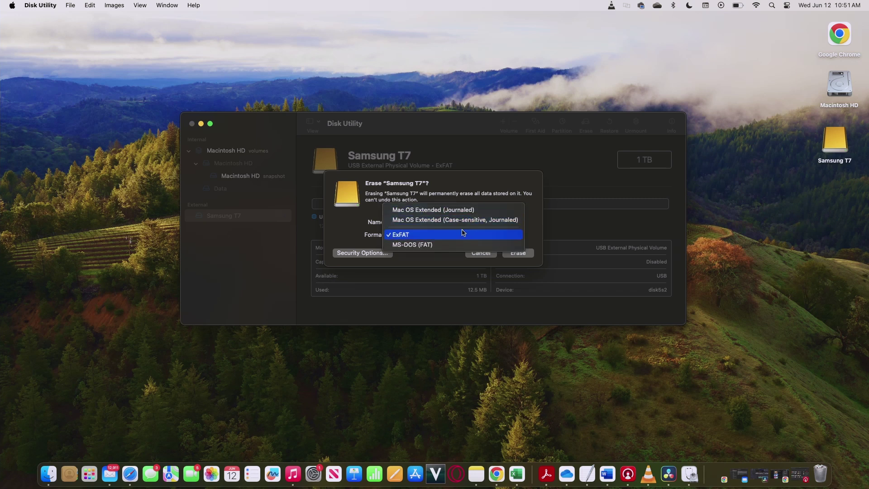
pyautogui.click(417, 236)
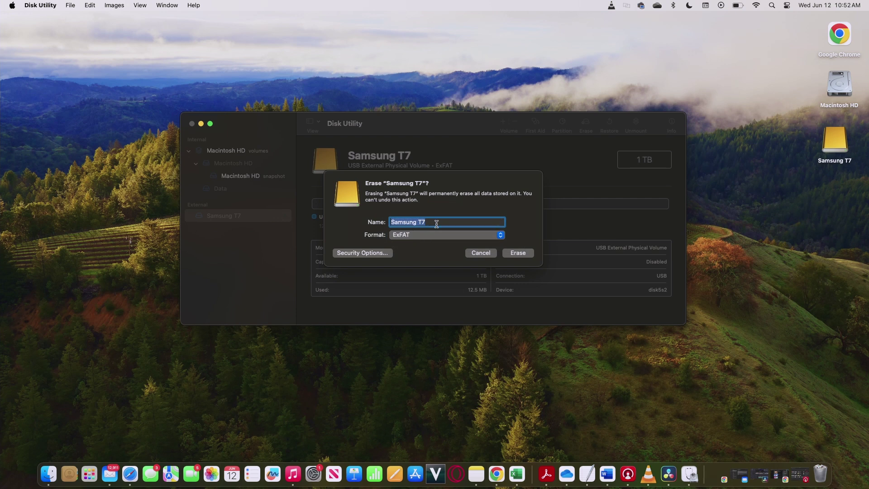
pyautogui.click(517, 254)
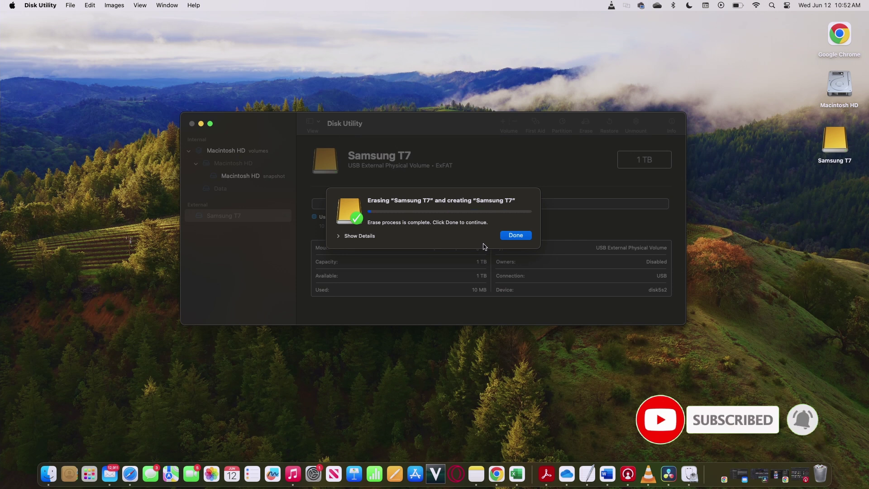
# Dismiss the erase-complete notice and unmount Samsung T7 so it shows Not Mounted.
pyautogui.click(512, 236)
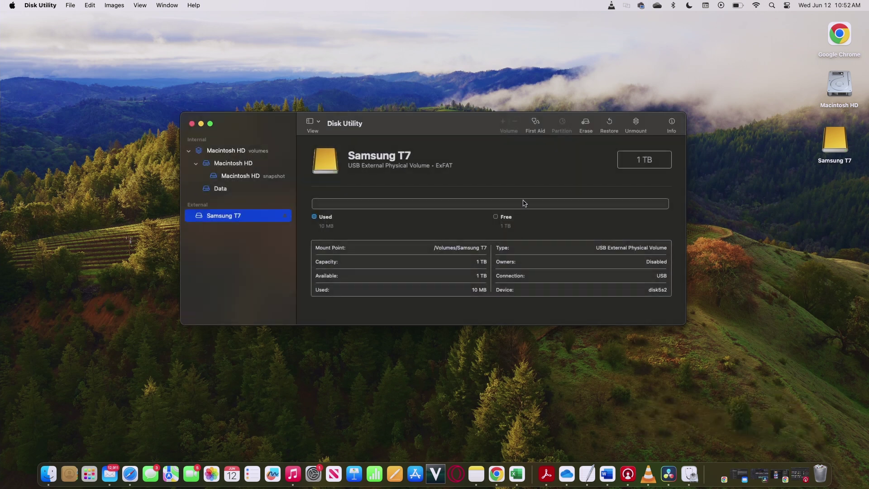
pyautogui.click(638, 123)
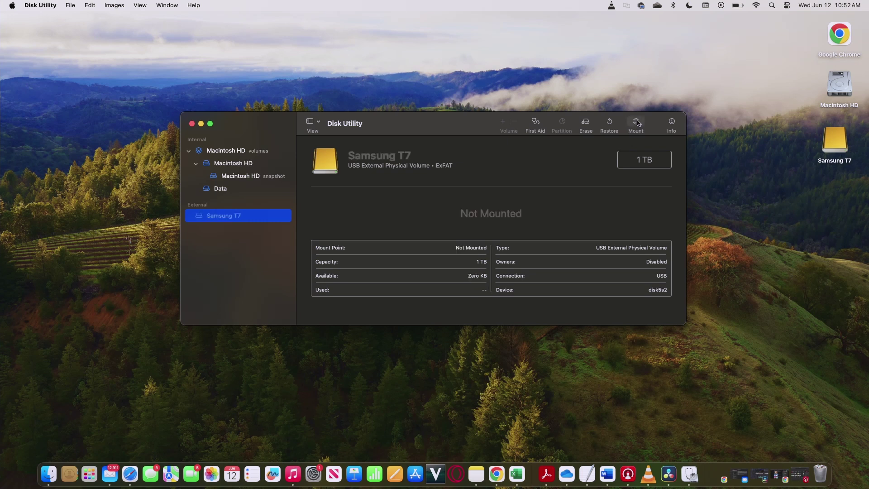